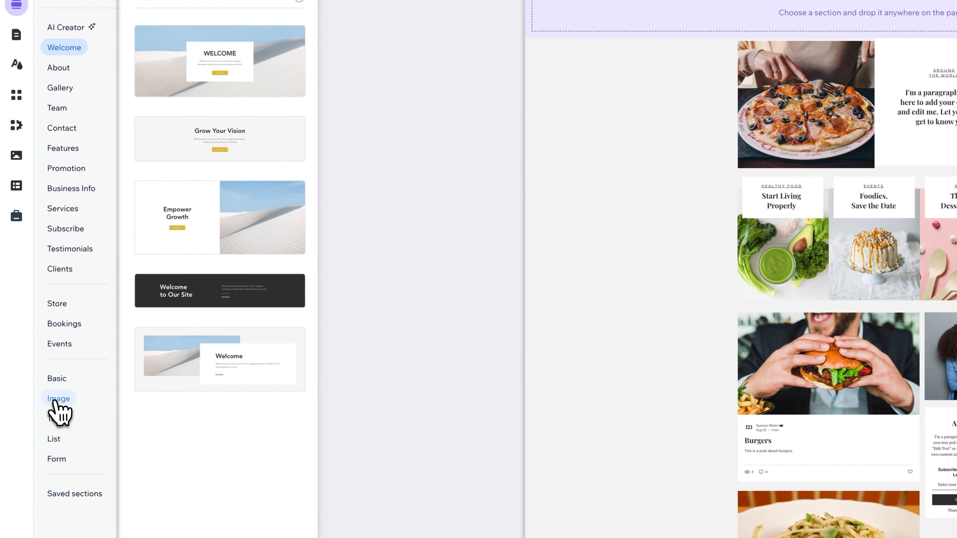
# Insert the blank white Basic section directly below the header and select it
pyautogui.click(0, 532)
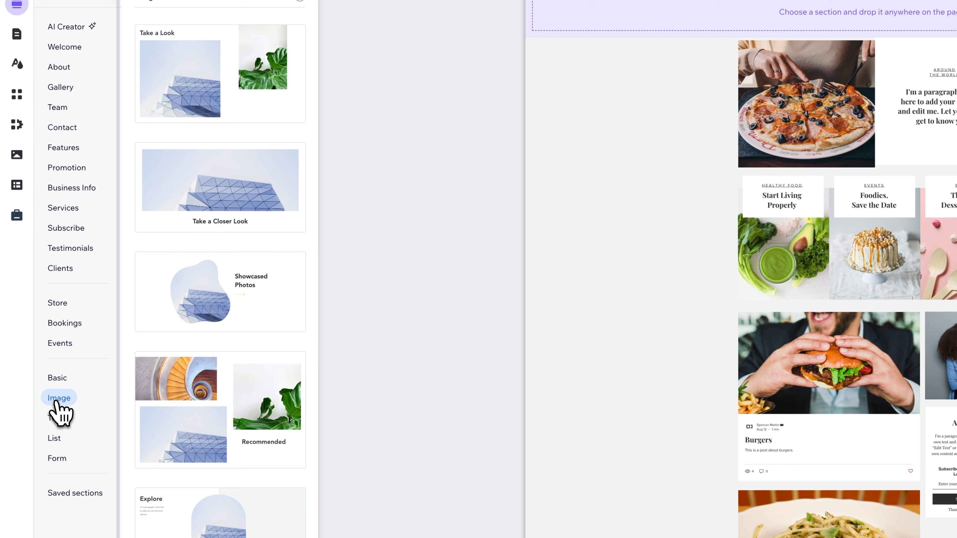
pyautogui.click(60, 378)
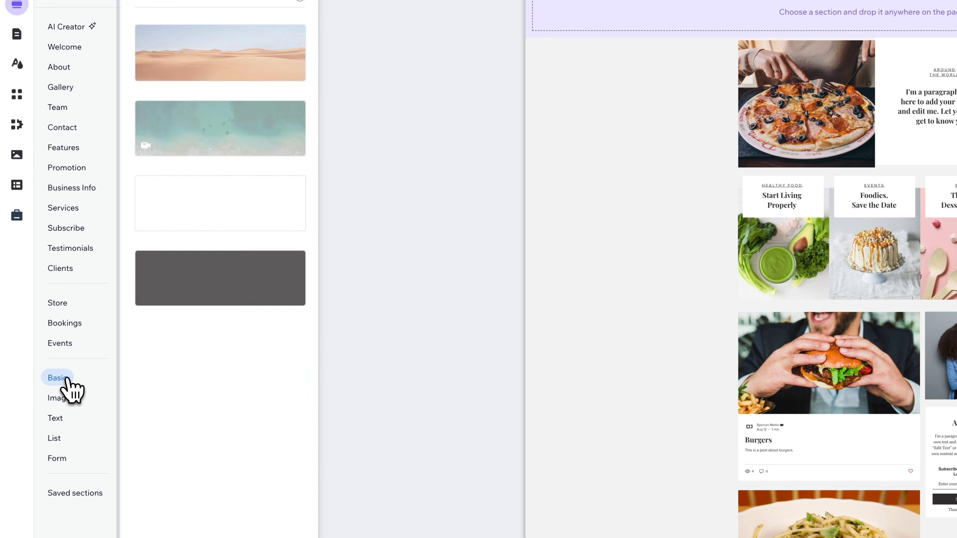
pyautogui.click(233, 185)
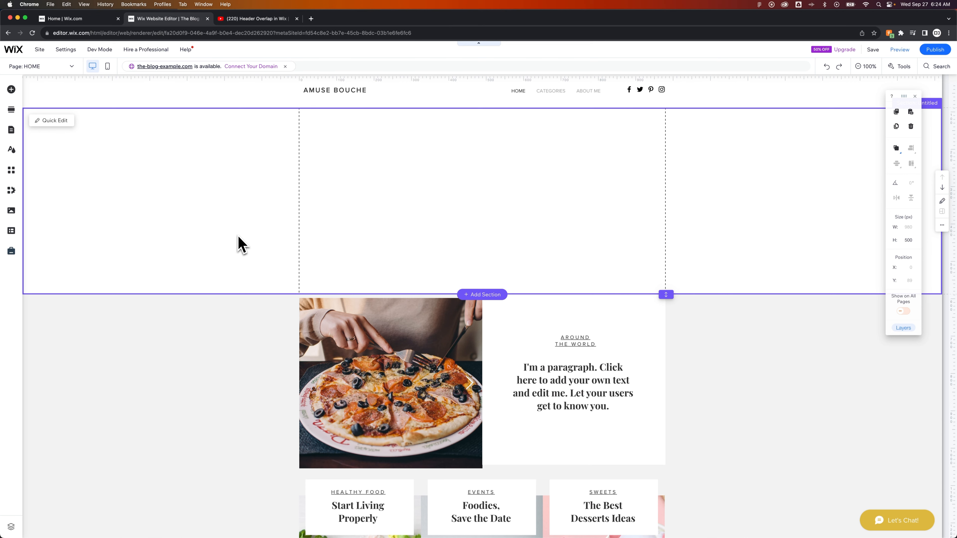
pyautogui.click(449, 182)
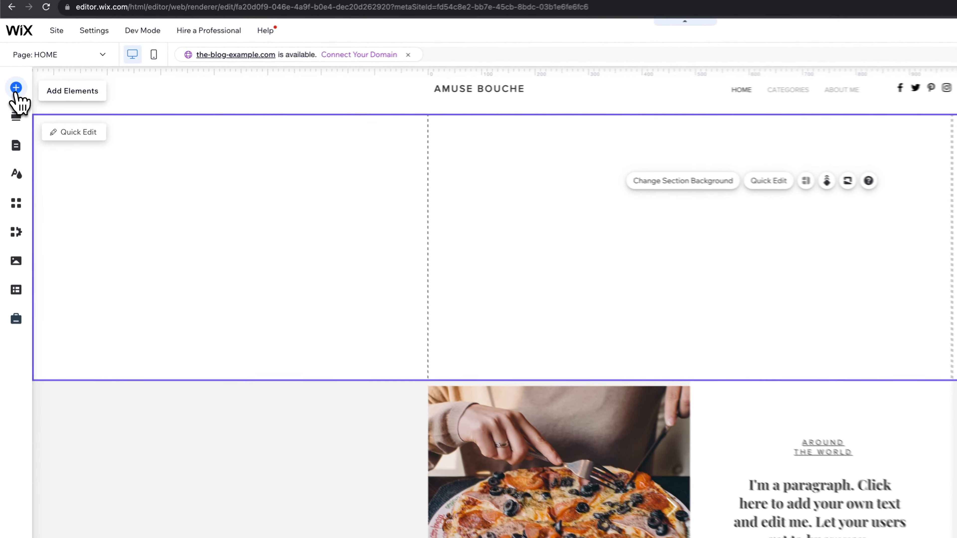
# Add the Classic green mountain strip flush with the upper edge of the blank section, and check its stretch settings
pyautogui.click(16, 90)
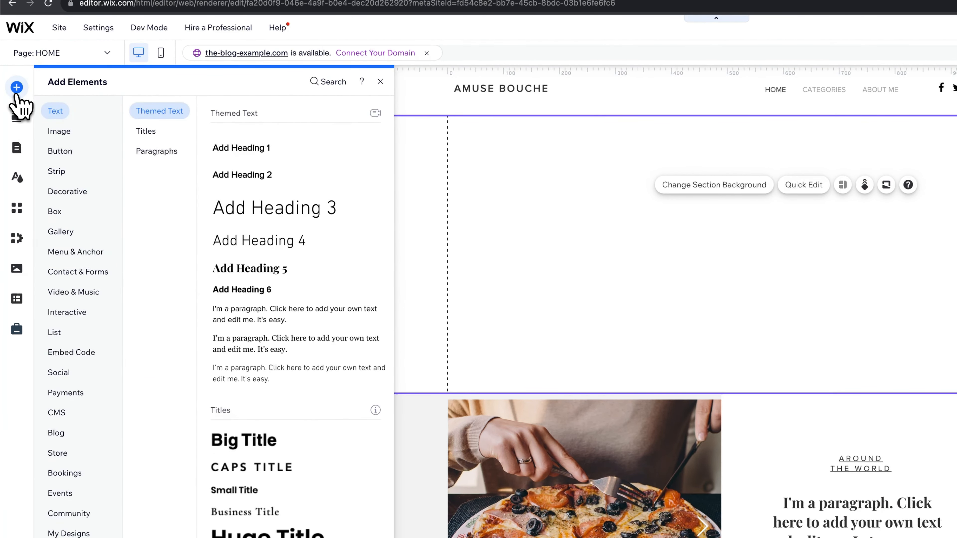
pyautogui.click(61, 174)
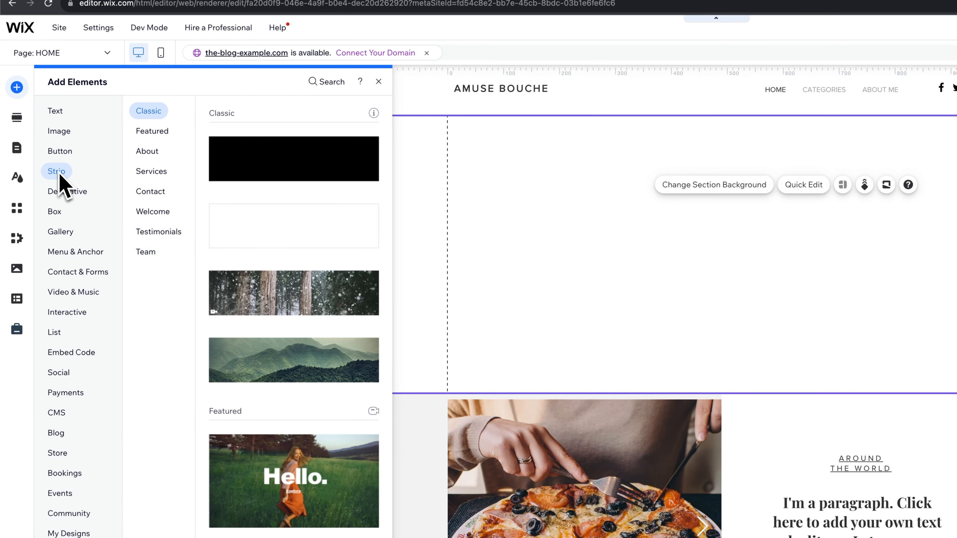
pyautogui.click(286, 356)
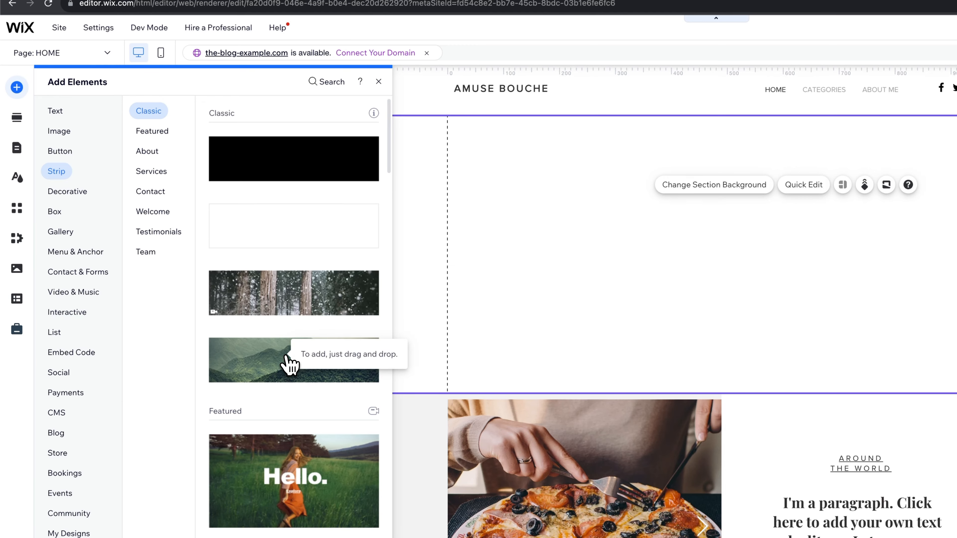
pyautogui.moveTo(288, 364); pyautogui.dragTo(615, 222)
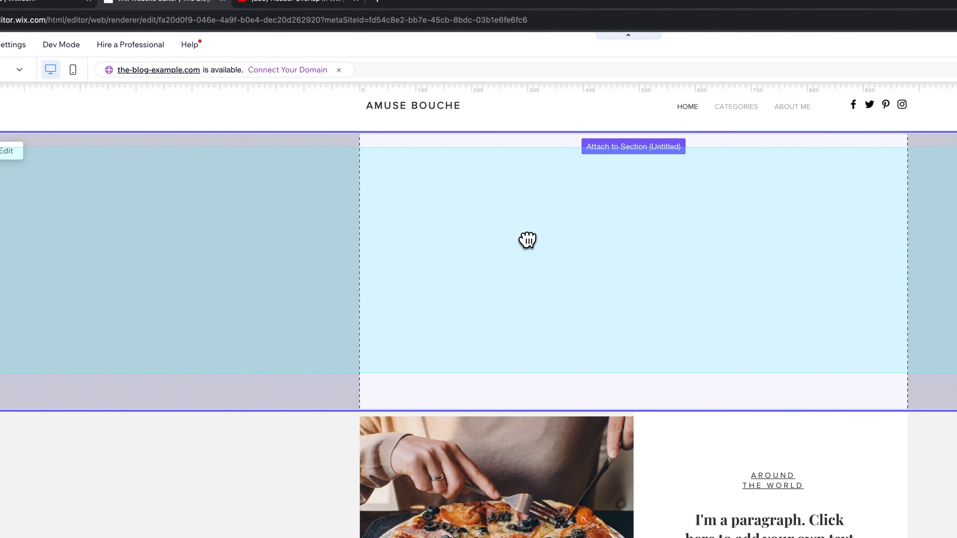
pyautogui.moveTo(527, 241); pyautogui.dragTo(527, 220)
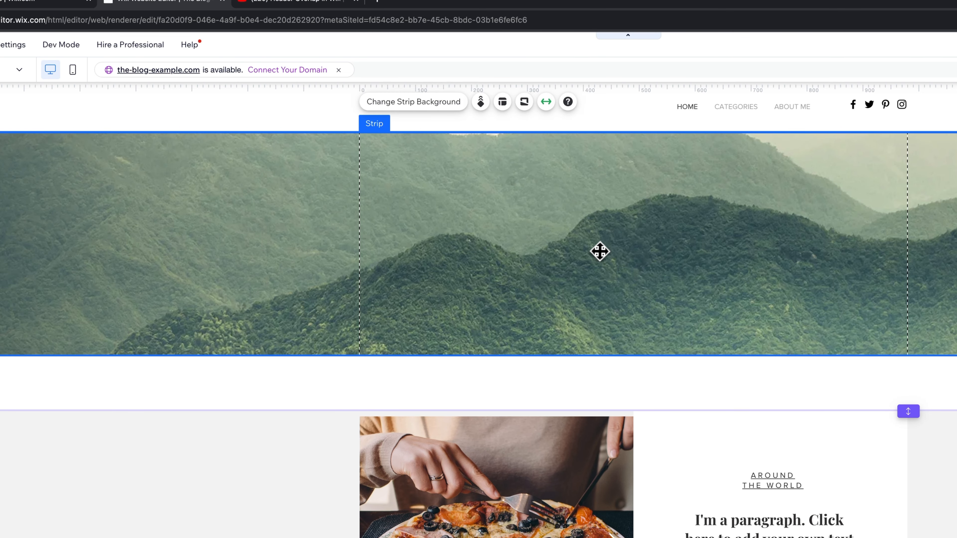
pyautogui.click(546, 103)
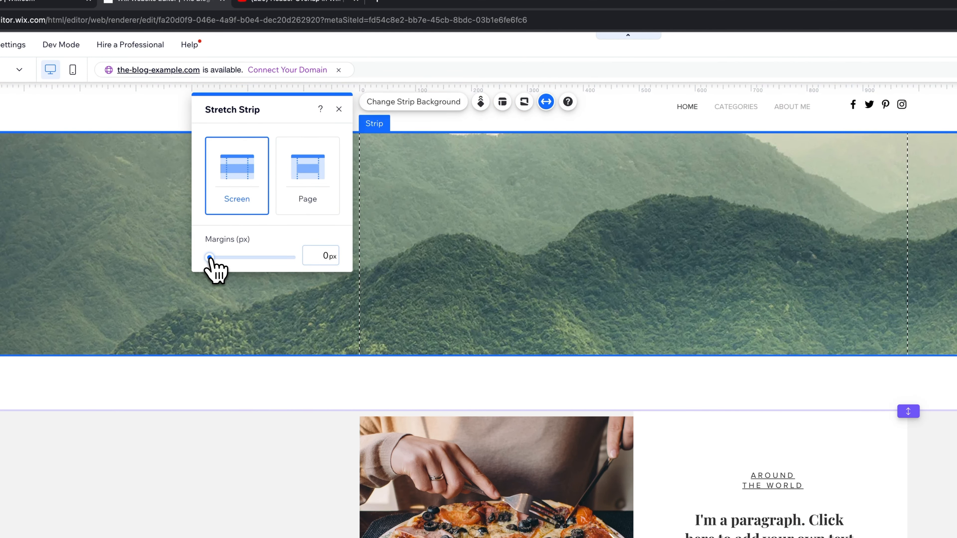
pyautogui.click(339, 109)
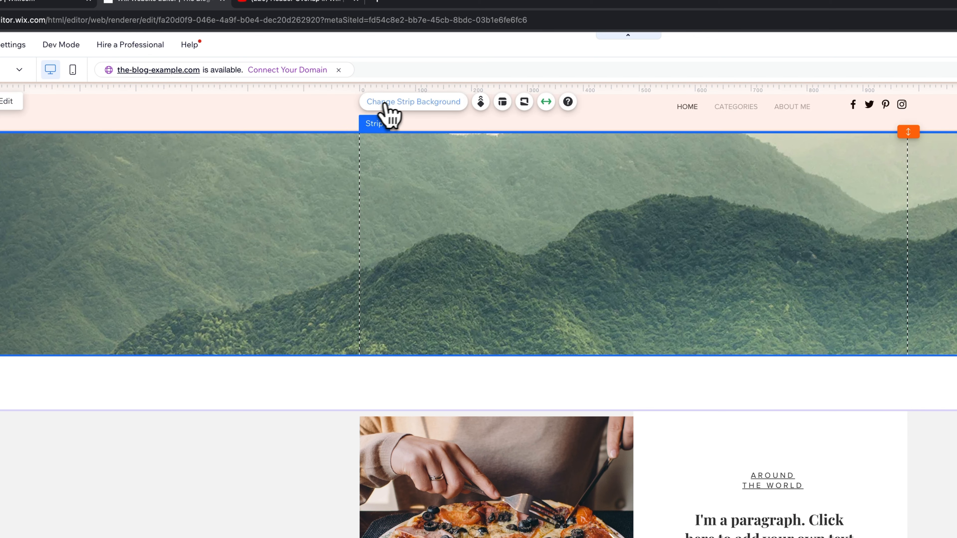
# Replace the strip's background with the "Warm Up on the Beach" image from Media from Wix
pyautogui.click(402, 103)
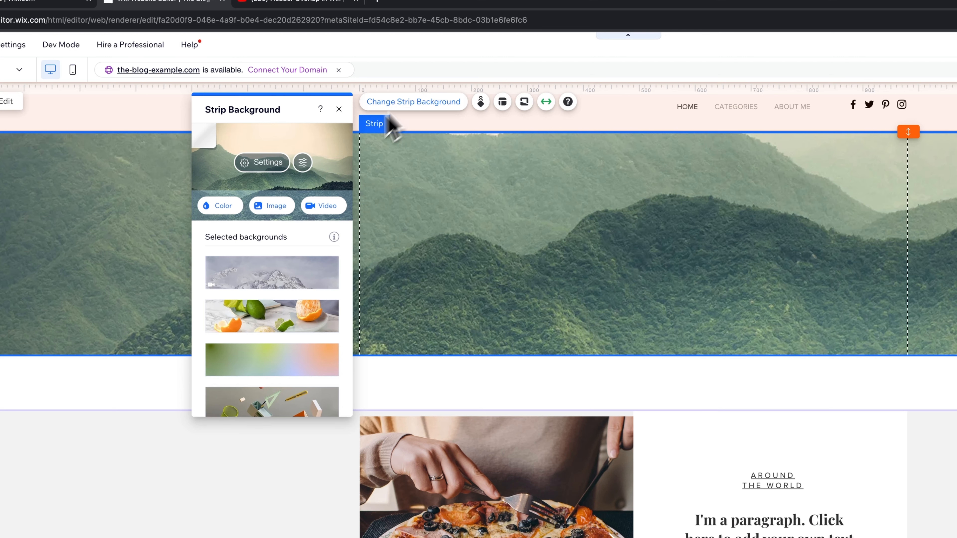
pyautogui.moveTo(288, 278)
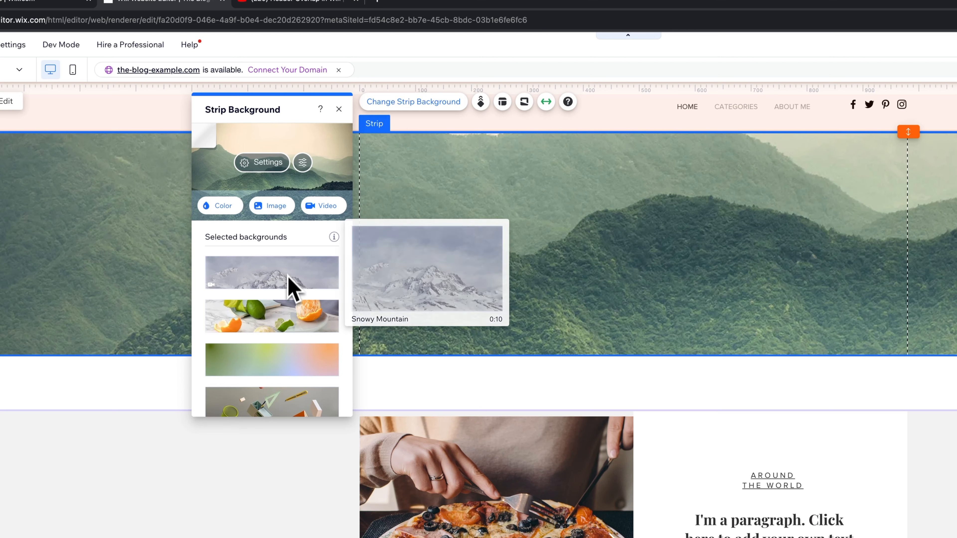
pyautogui.click(276, 206)
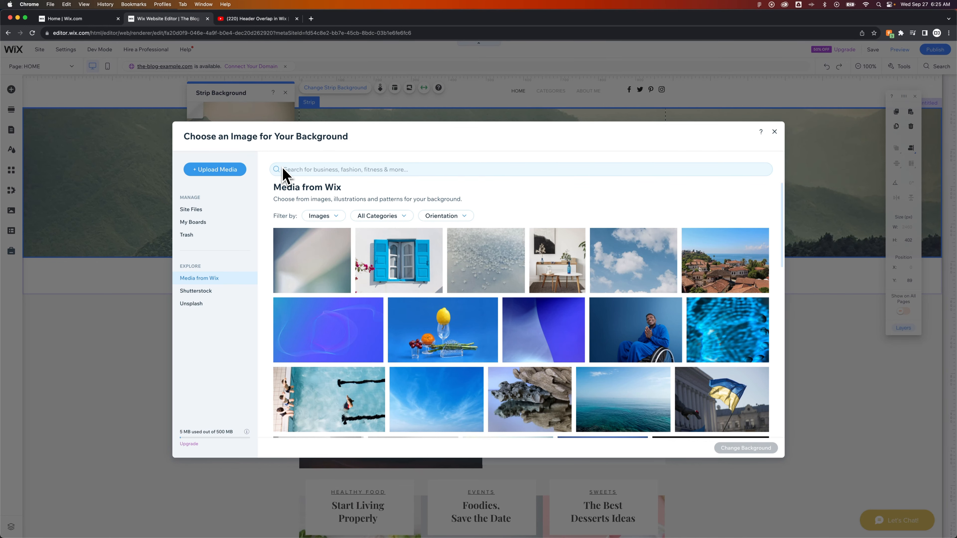
pyautogui.scroll(-5, 540, 214)
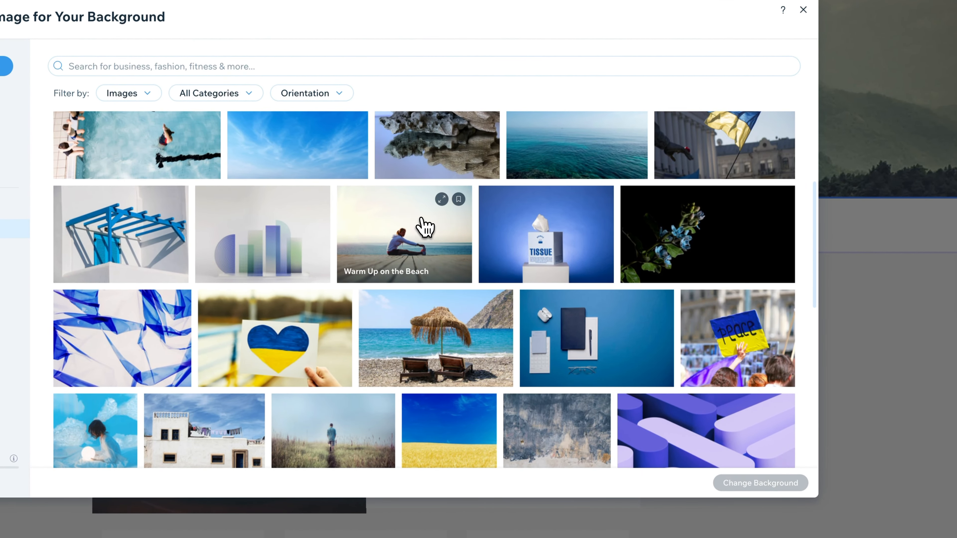
pyautogui.click(426, 228)
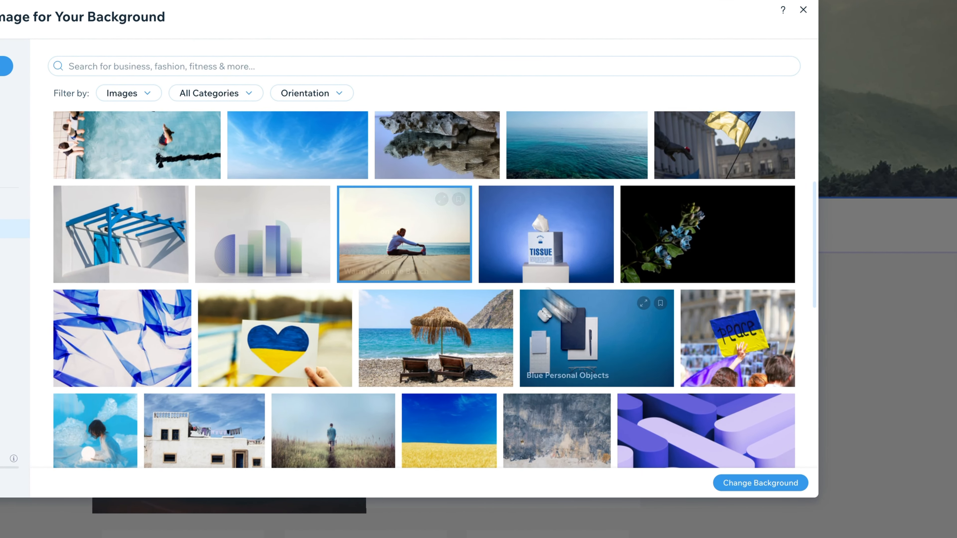
pyautogui.click(748, 485)
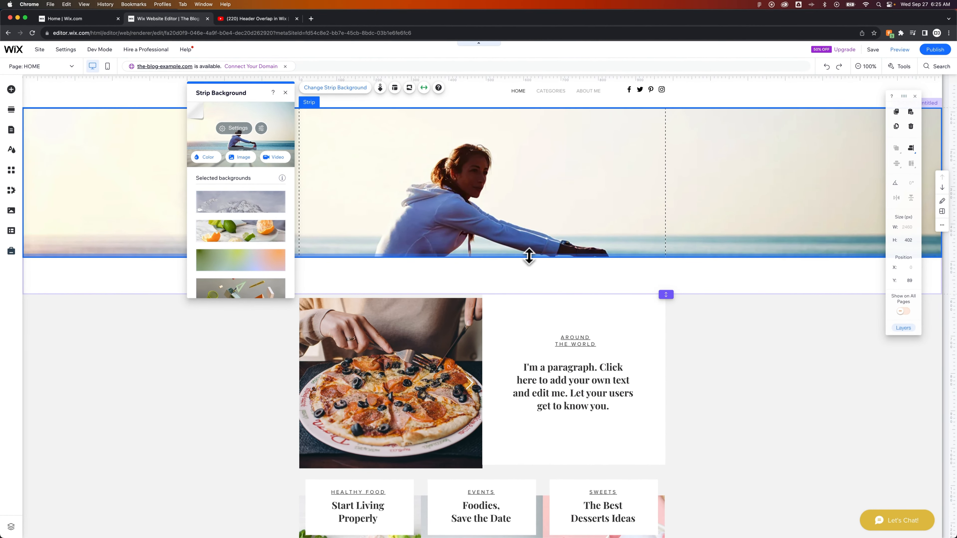
# Extend the strip's lower edge to a height of about 564 px and fit the section's height to it
pyautogui.moveTo(529, 258); pyautogui.dragTo(530, 320)
pyautogui.moveTo(665, 322)
pyautogui.mouseDown()
pyautogui.moveTo(664, 343)
pyautogui.moveTo(666, 317)
pyautogui.mouseUp()
pyautogui.click(540, 200)
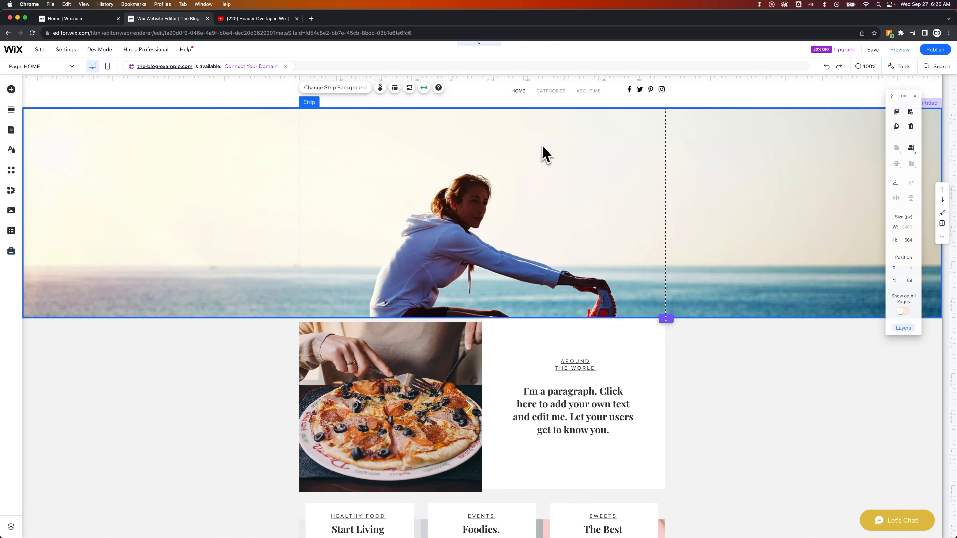
# Bring the header to the front of the stacking order
pyautogui.click(469, 100)
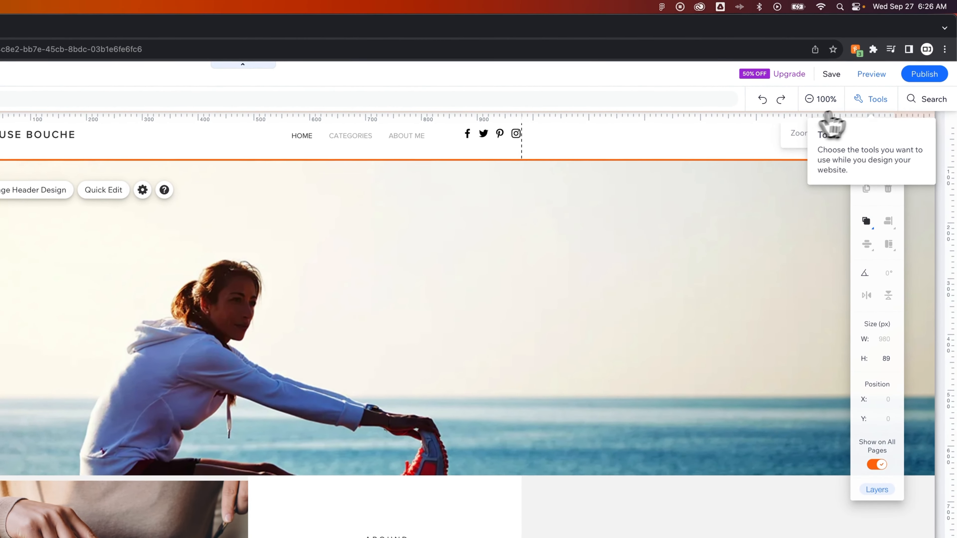
pyautogui.click(867, 100)
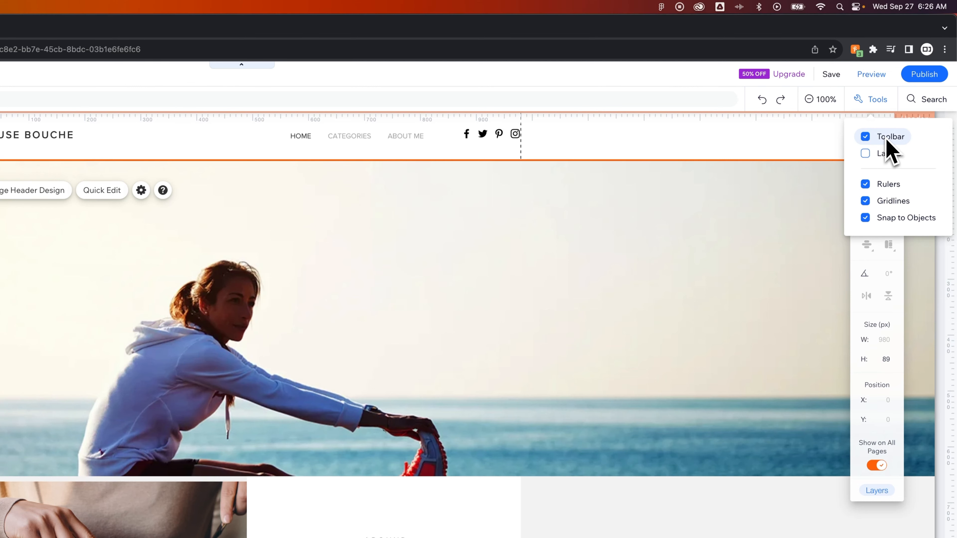
pyautogui.click(839, 150)
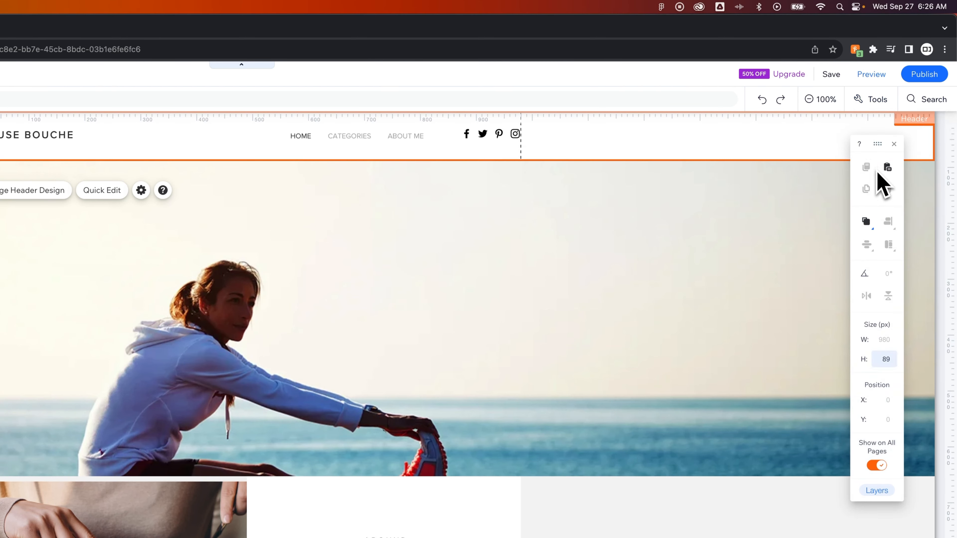
pyautogui.click(867, 226)
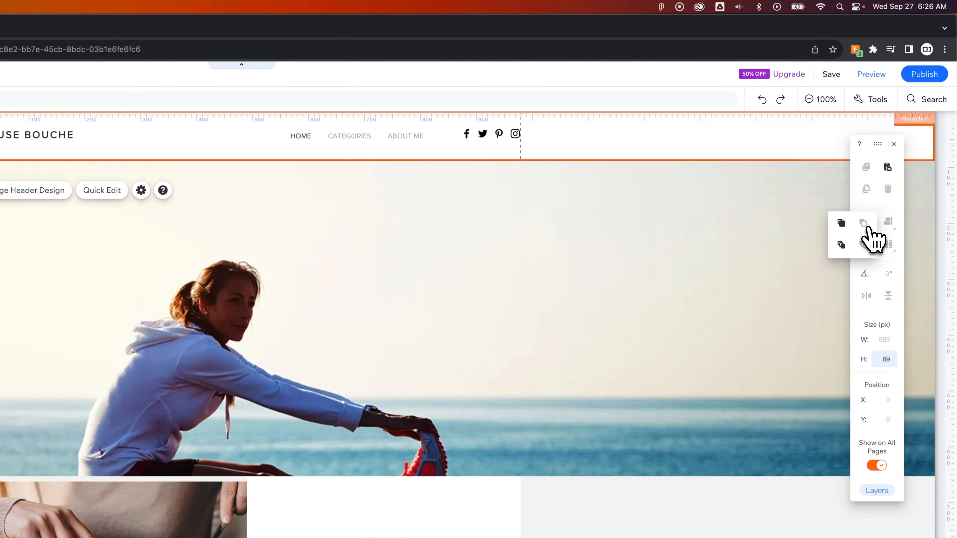
pyautogui.click(842, 246)
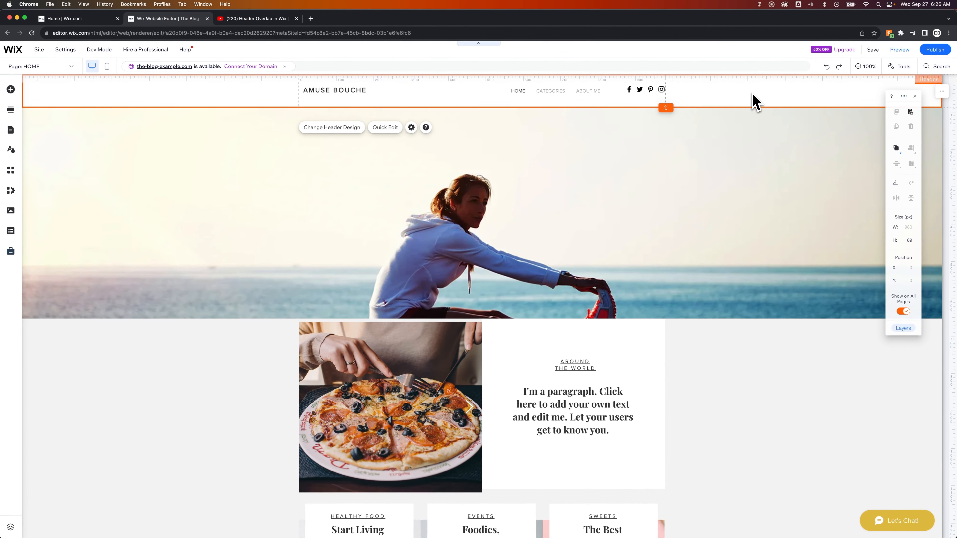
# Apply the themed No Color design to the header
pyautogui.click(748, 113)
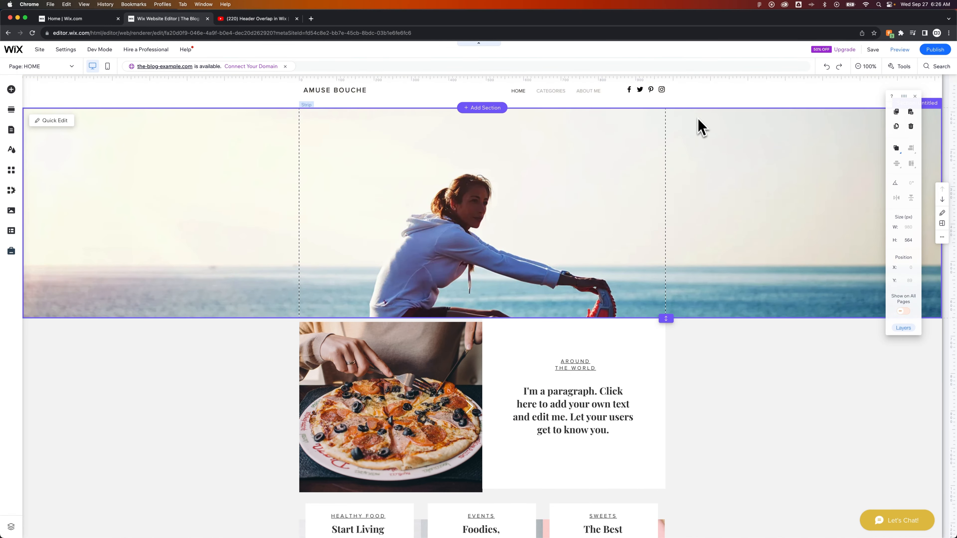
pyautogui.click(701, 101)
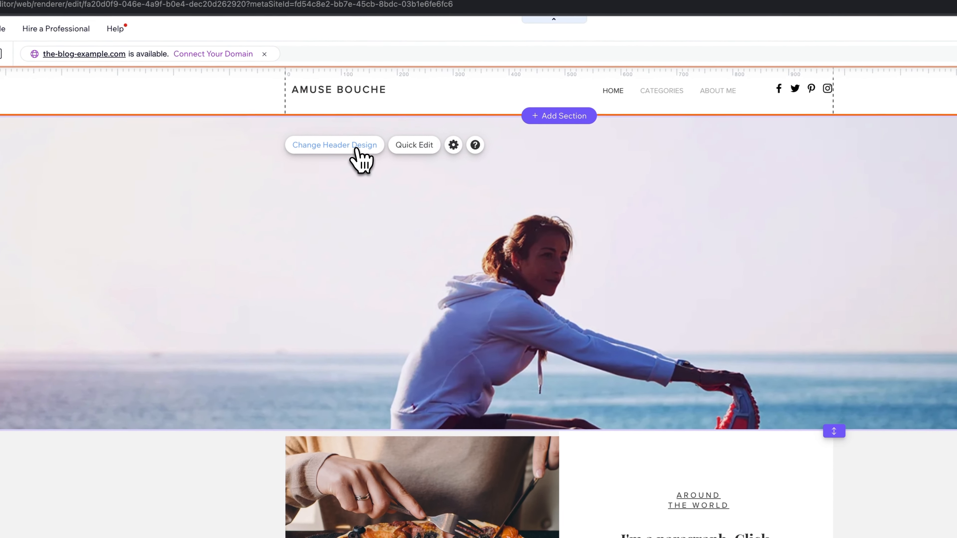
pyautogui.click(232, 192)
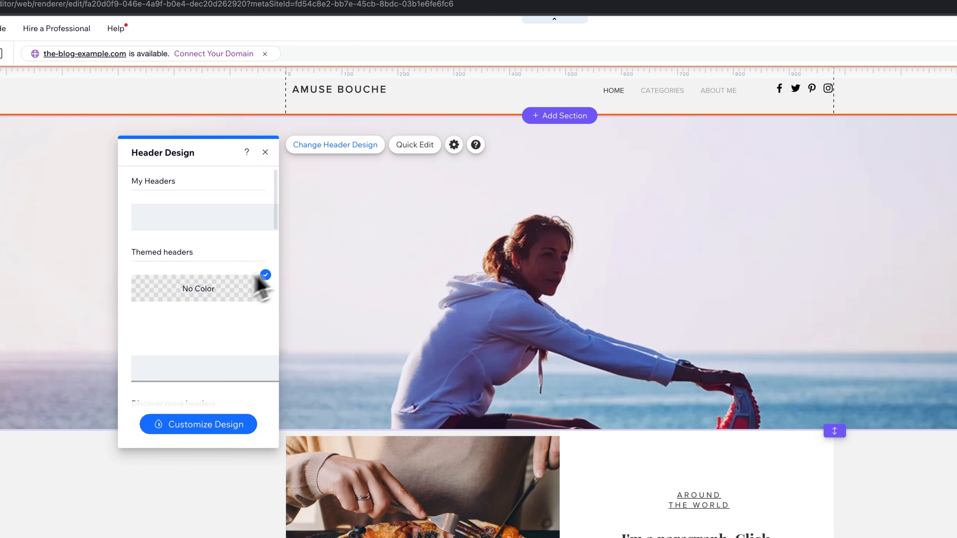
pyautogui.click(606, 199)
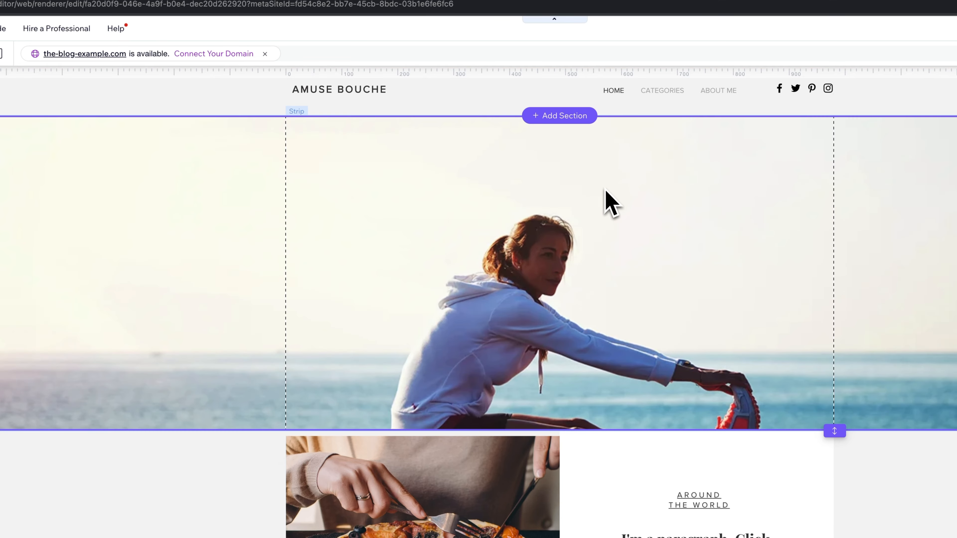
# Move the beach strip up behind the header, and refit the lower edges of the strip and its section
pyautogui.click(547, 182)
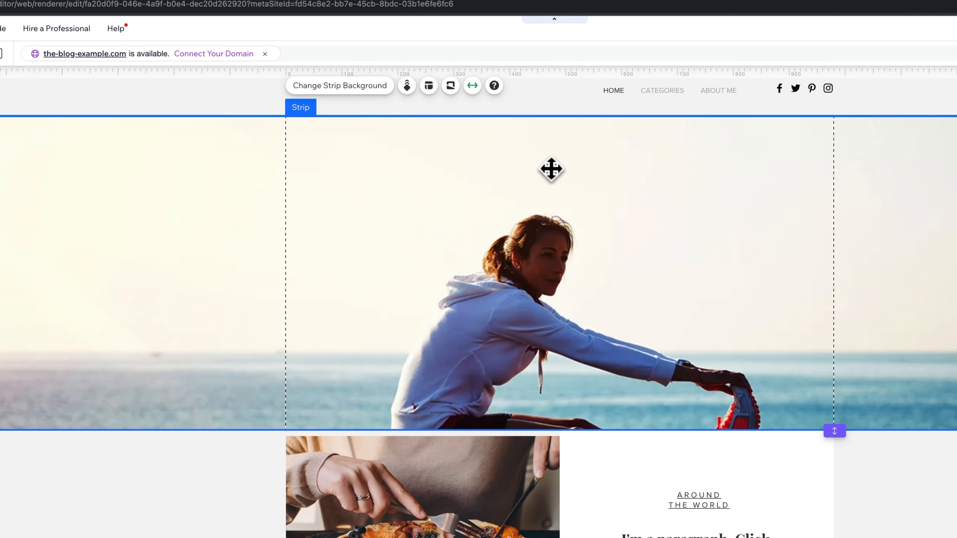
pyautogui.moveTo(542, 188); pyautogui.dragTo(541, 133)
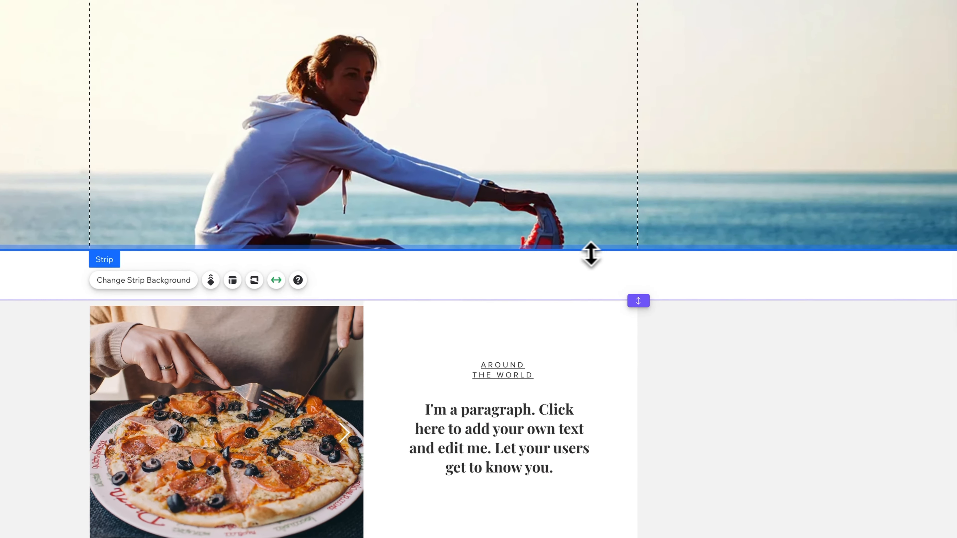
pyautogui.moveTo(579, 252)
pyautogui.mouseDown()
pyautogui.moveTo(580, 269)
pyautogui.moveTo(576, 240)
pyautogui.moveTo(580, 295)
pyautogui.moveTo(577, 267)
pyautogui.moveTo(579, 291)
pyautogui.moveTo(584, 279)
pyautogui.mouseUp()
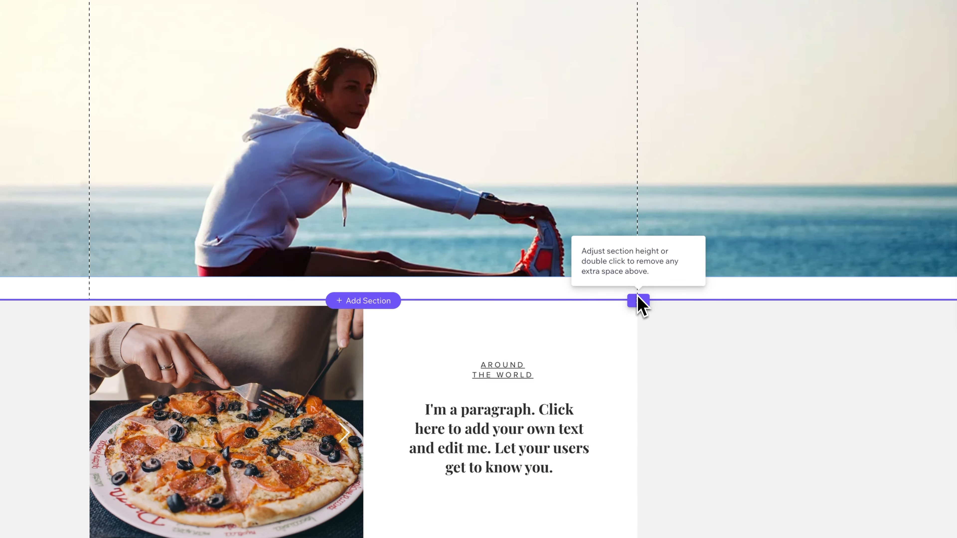
pyautogui.moveTo(638, 300); pyautogui.dragTo(641, 276)
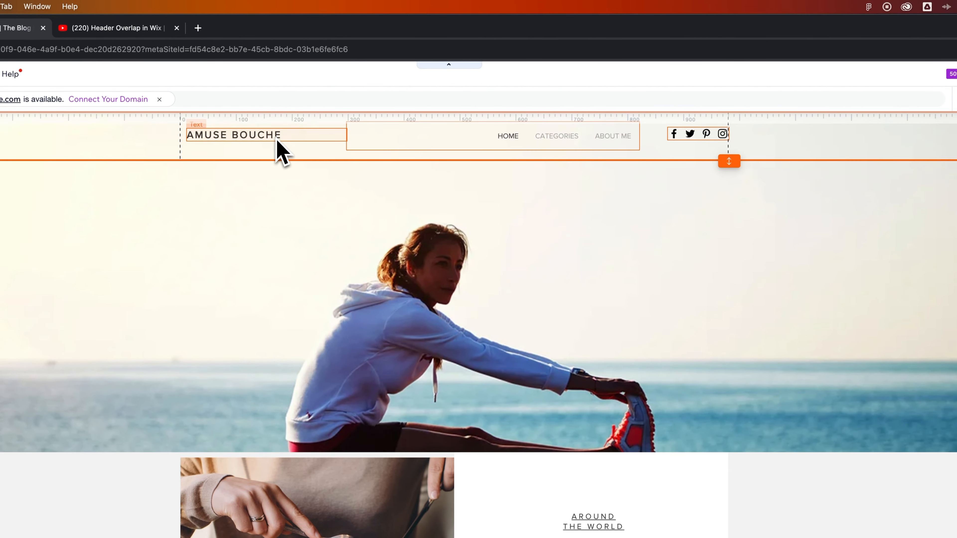
# Select the header's menu and social icons together, and make the header taller by lowering its bottom edge
pyautogui.click(464, 144)
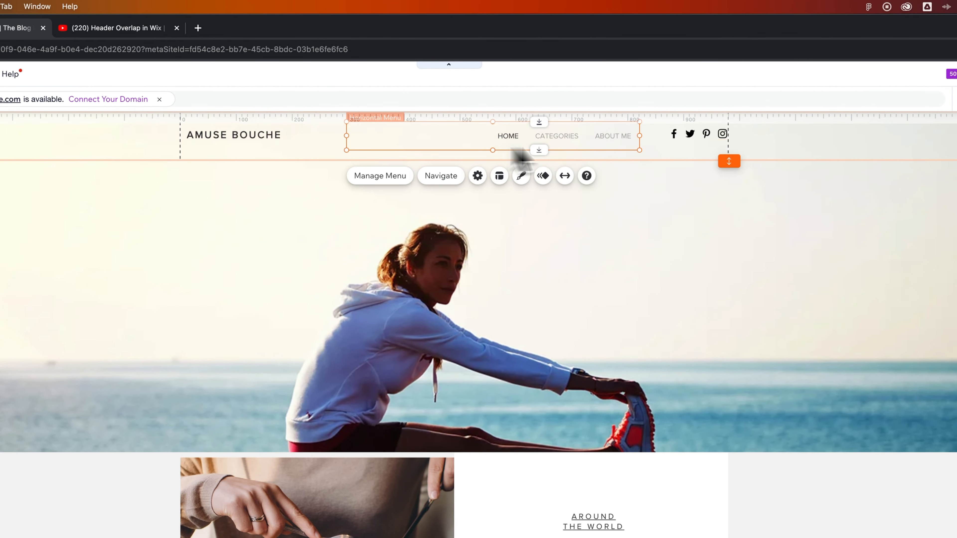
pyautogui.keyDown('shift'); pyautogui.click(693, 135); pyautogui.keyUp('shift')
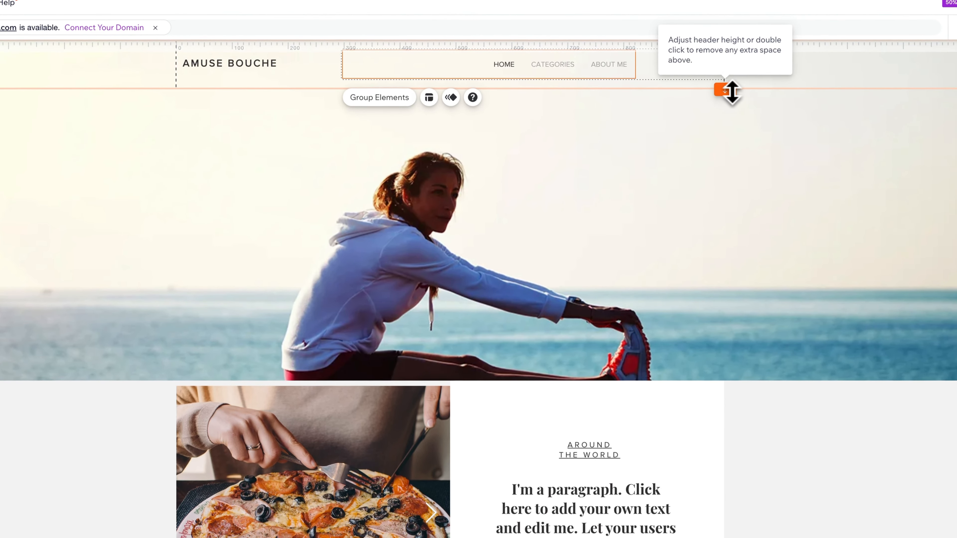
pyautogui.moveTo(729, 97); pyautogui.dragTo(728, 117)
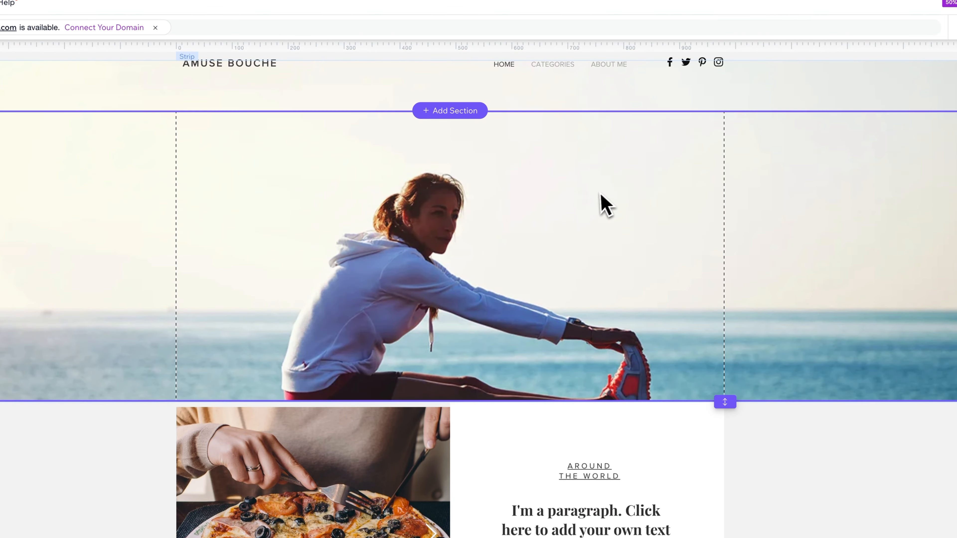
# Move the beach strip up to the very top of the page so it sits fully behind the header
pyautogui.click(569, 173)
pyautogui.moveTo(532, 178); pyautogui.dragTo(545, 148)
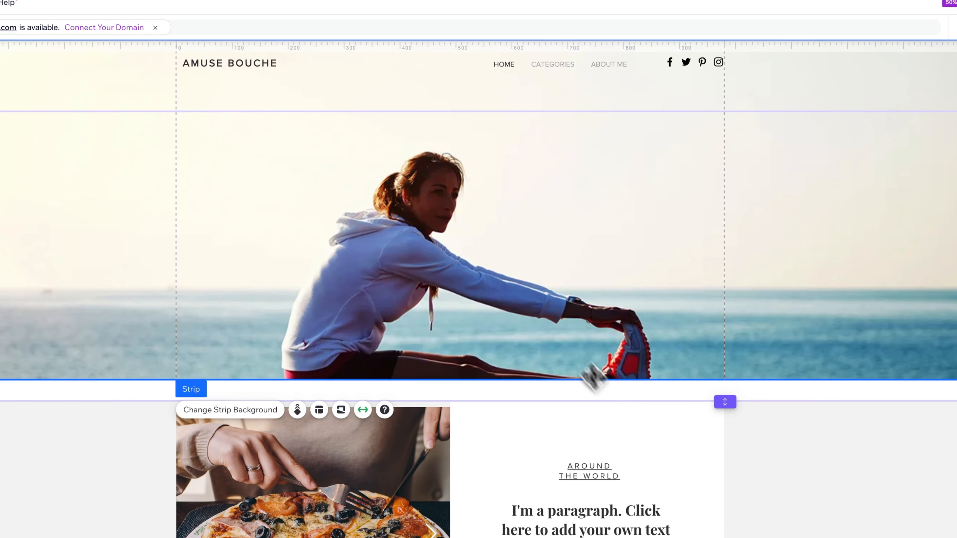
# Select the header's site title, menu and social icons together and move them down to about Y 38 px
pyautogui.click(275, 91)
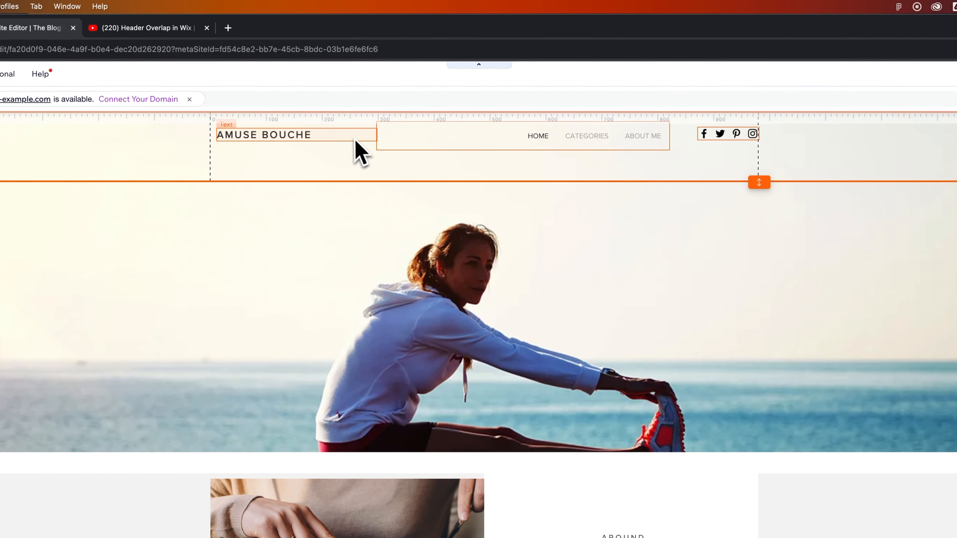
pyautogui.click(473, 142)
pyautogui.keyDown('shift'); pyautogui.click(712, 140); pyautogui.keyUp('shift')
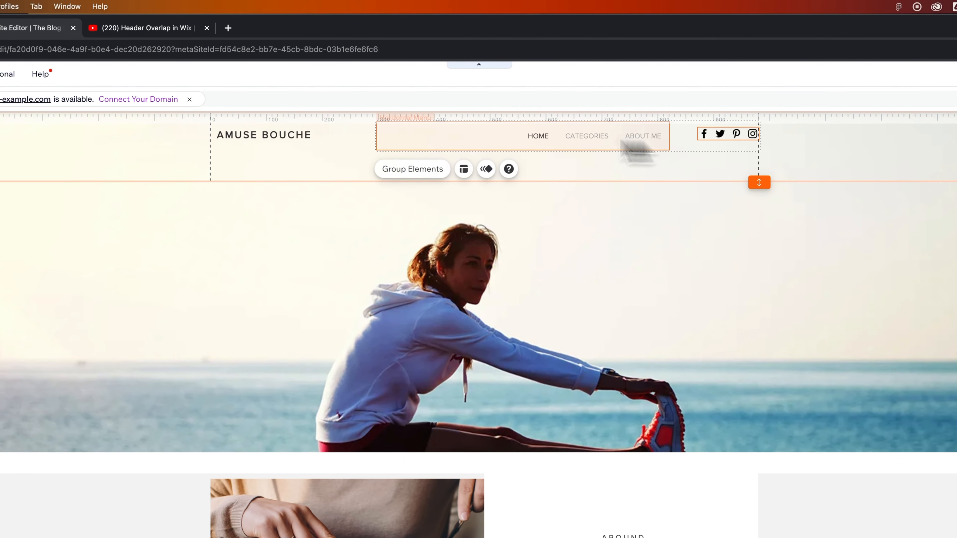
pyautogui.keyDown('shift'); pyautogui.click(285, 138); pyautogui.keyUp('shift')
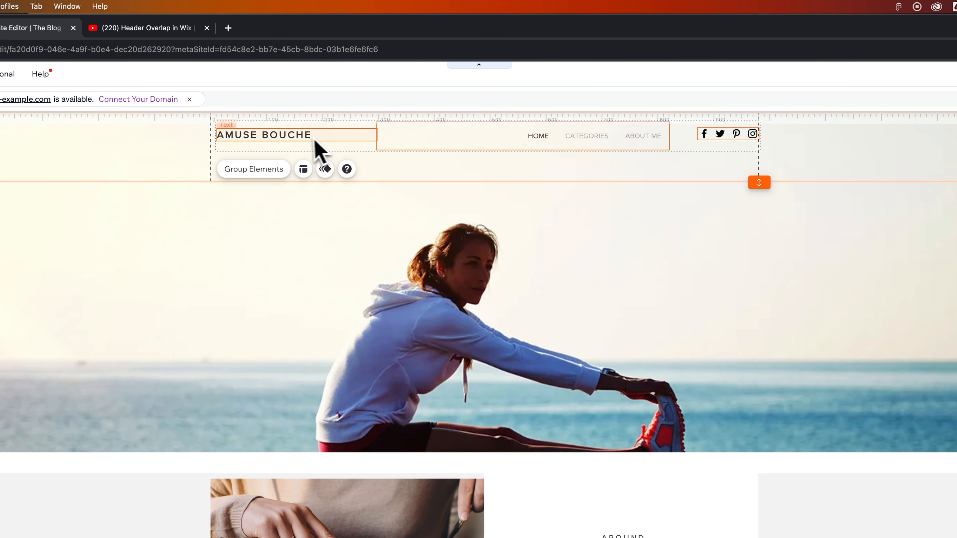
pyautogui.moveTo(301, 137); pyautogui.dragTo(301, 149)
pyautogui.moveTo(302, 150); pyautogui.dragTo(302, 147)
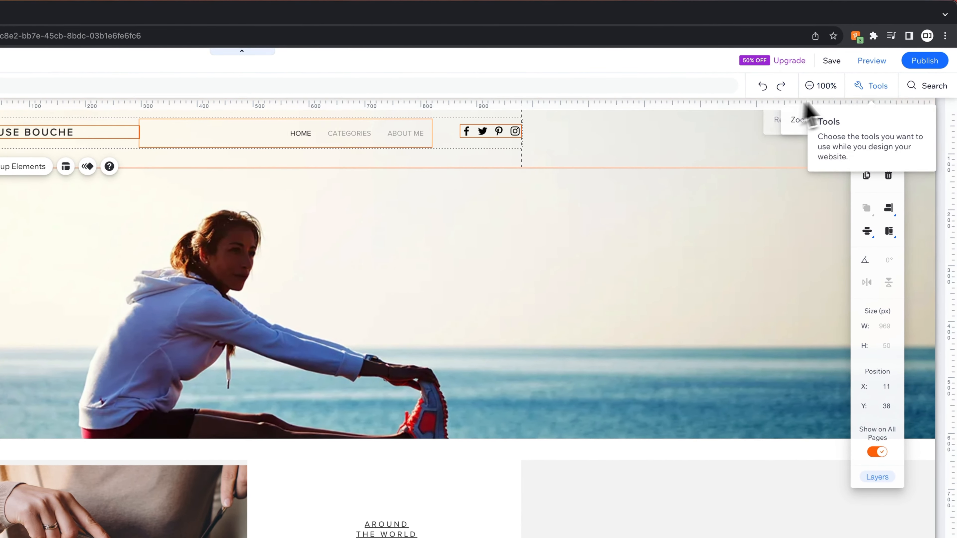
# Preview the site, examine how the header overlaps the beach strip while scrolling, and return to the editor
pyautogui.click(874, 63)
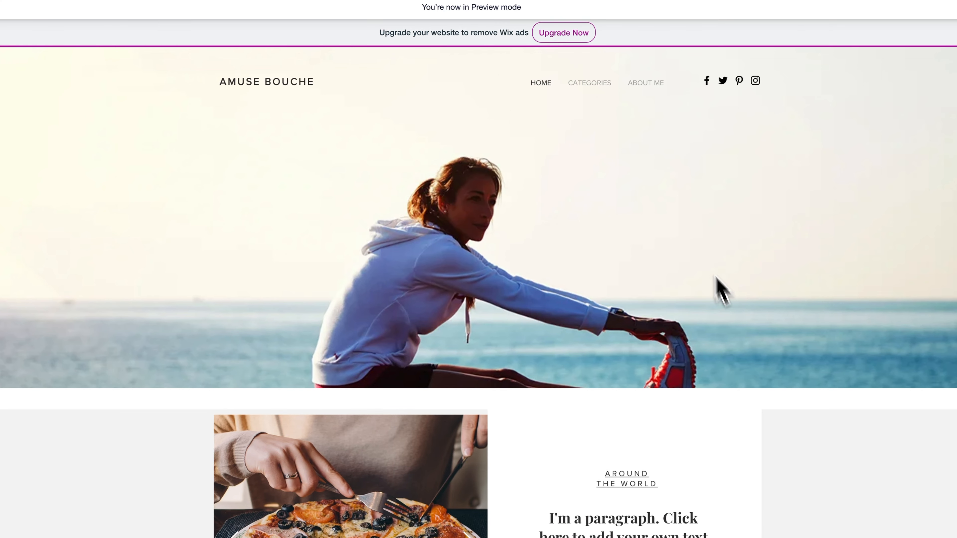
pyautogui.moveTo(575, 97)
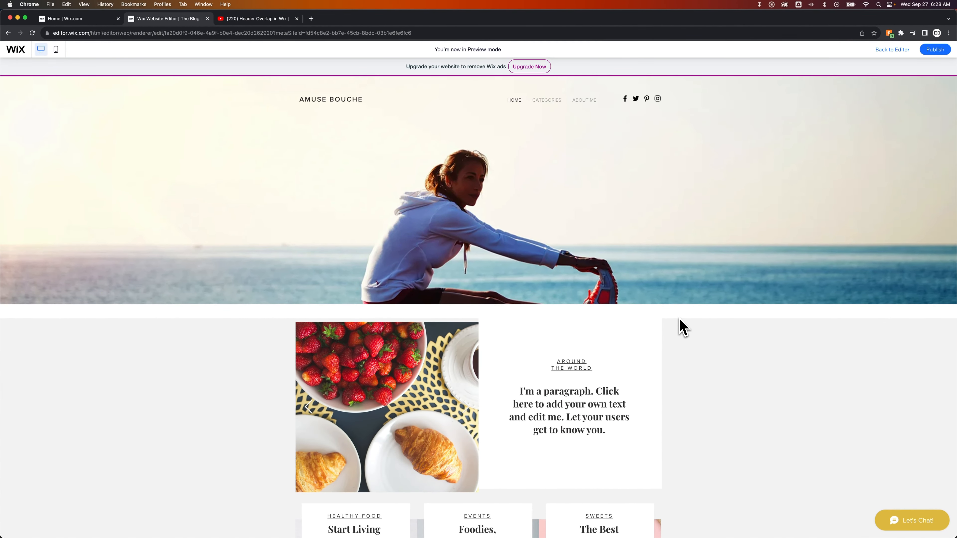
pyautogui.scroll(-10, 348, 136)
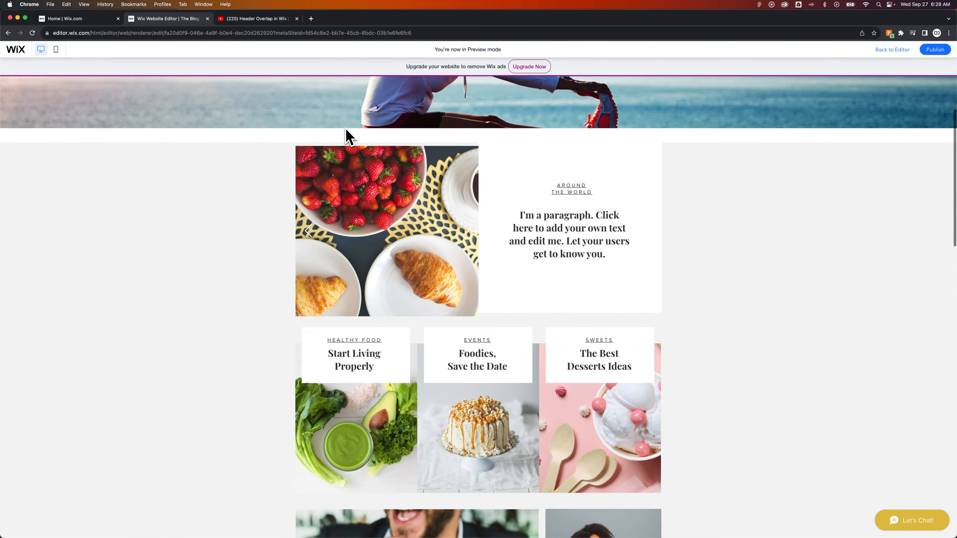
pyautogui.scroll(-5, 345, 128)
pyautogui.scroll(15, 346, 129)
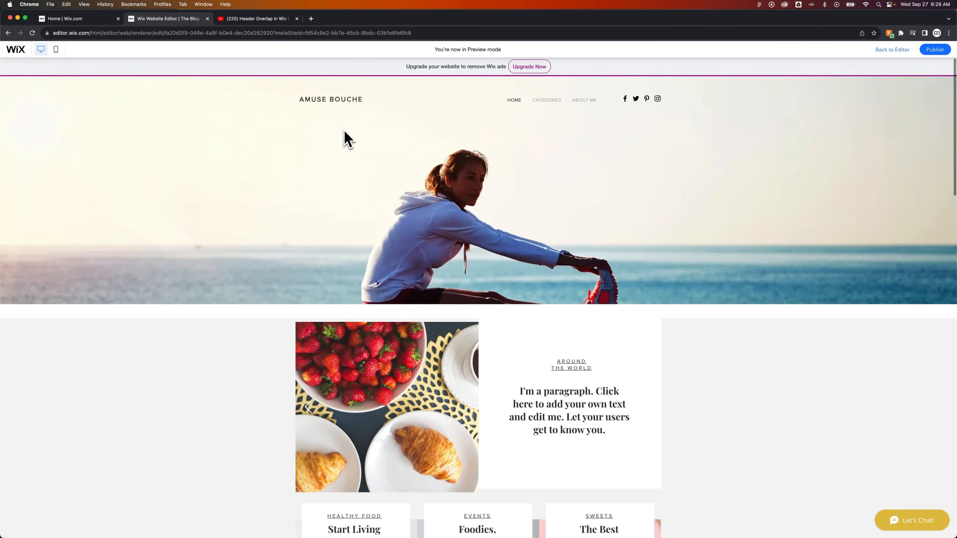
pyautogui.click(893, 49)
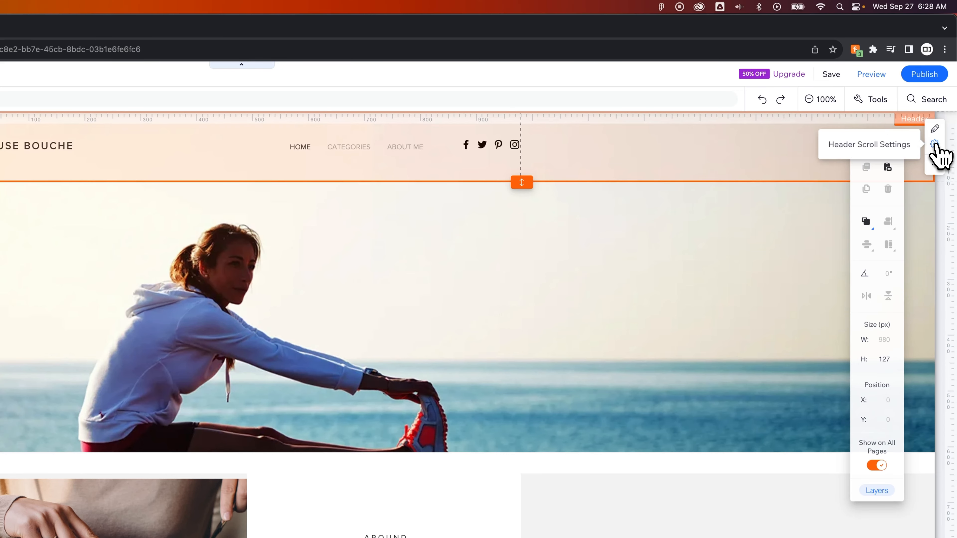
# Set the header's scroll behaviour to Fades out
pyautogui.click(935, 144)
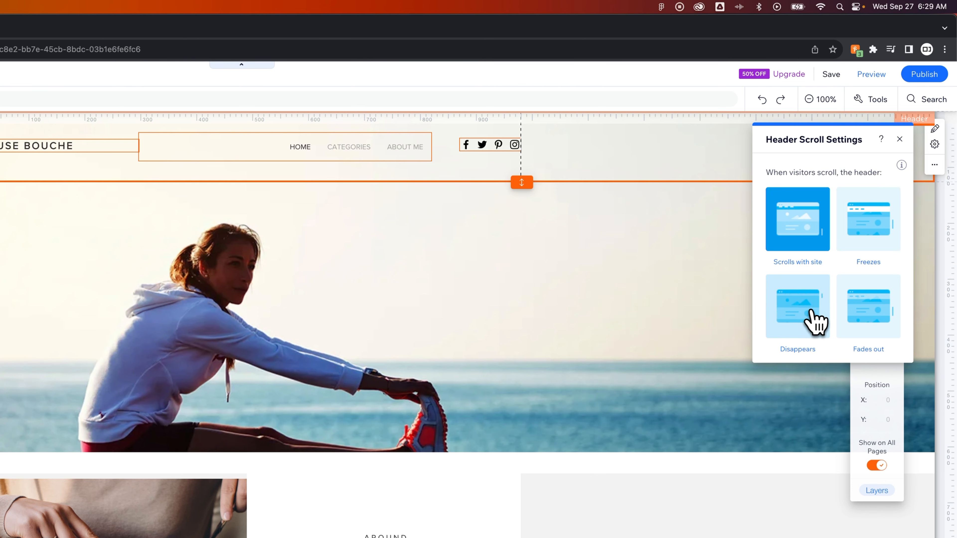
pyautogui.click(879, 319)
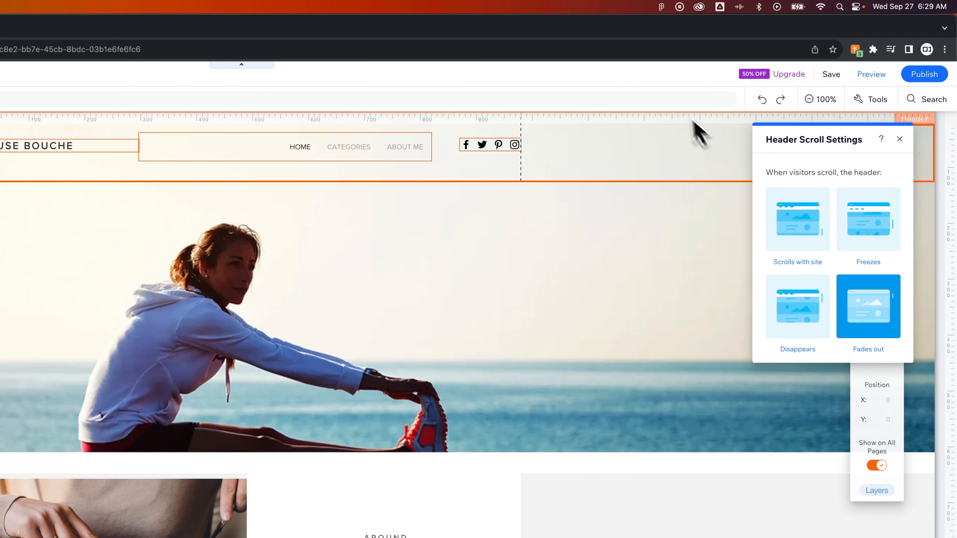
# Preview the site again and examine how the header behaves when scrolling down and back up the home page
pyautogui.click(871, 86)
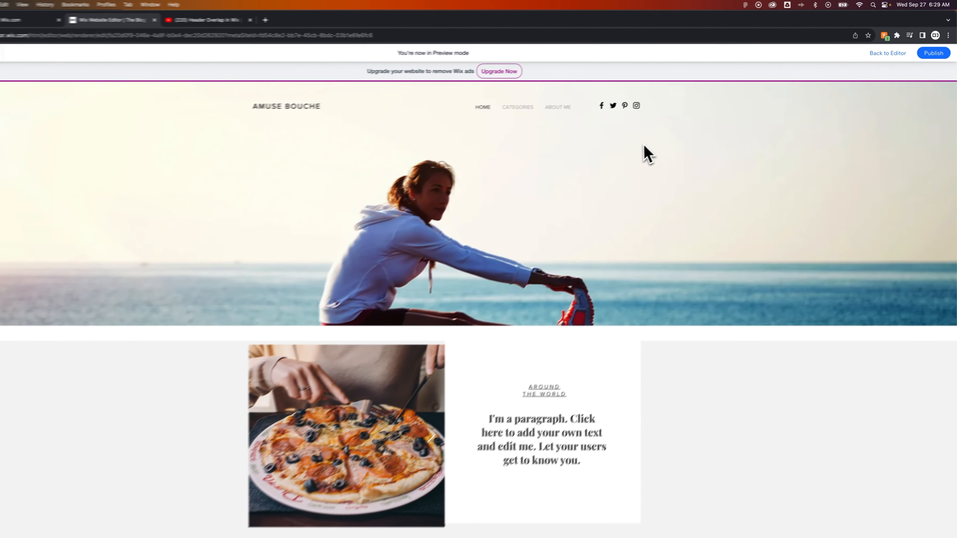
pyautogui.scroll(-2, 532, 200)
pyautogui.scroll(-3, 667, 145)
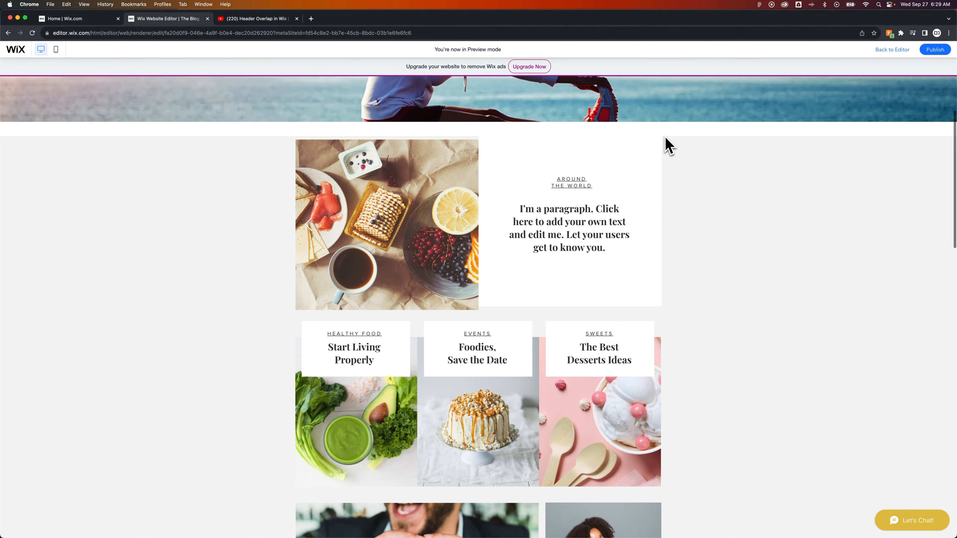
pyautogui.scroll(3, 667, 145)
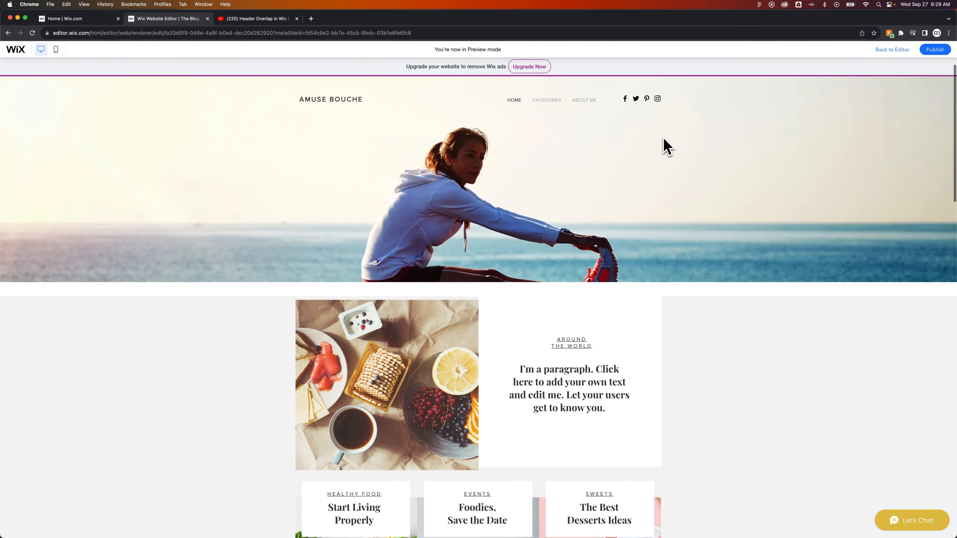
pyautogui.scroll(-4, 666, 145)
pyautogui.scroll(-5, 666, 145)
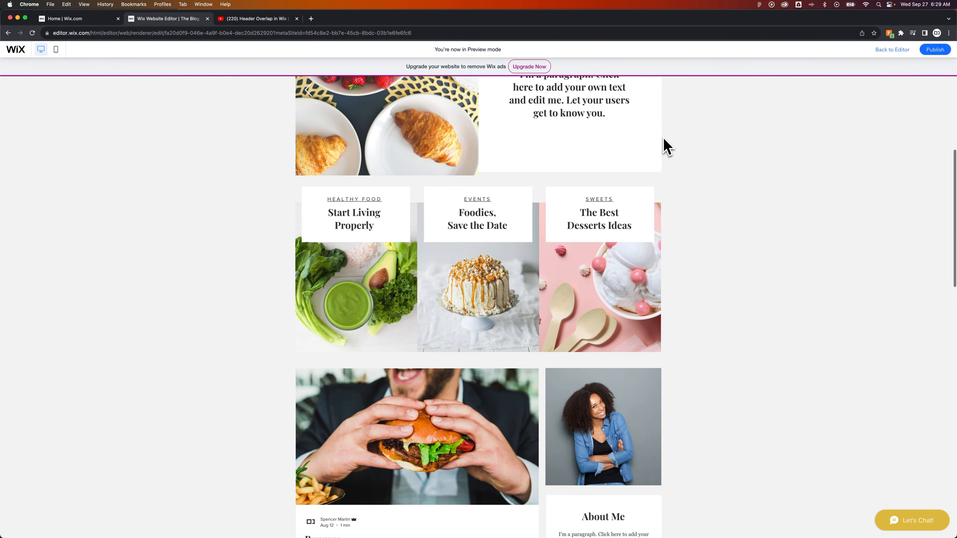
pyautogui.scroll(10, 667, 145)
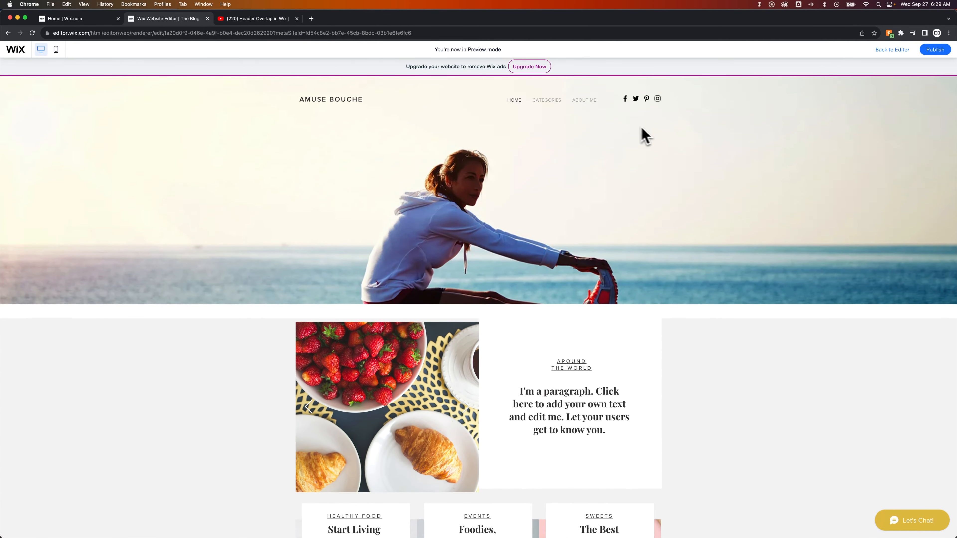
pyautogui.scroll(-4, 633, 132)
pyautogui.scroll(3, 630, 132)
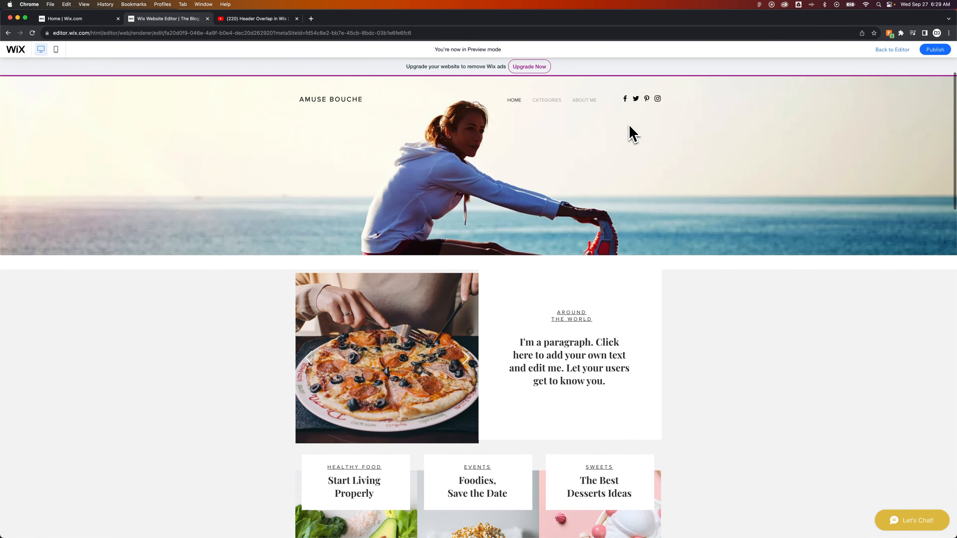
pyautogui.scroll(2, 633, 133)
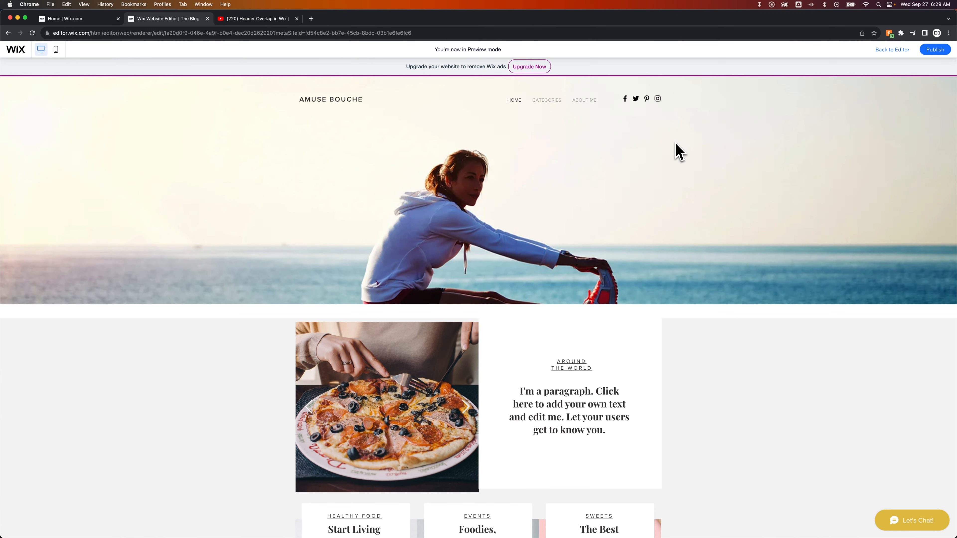